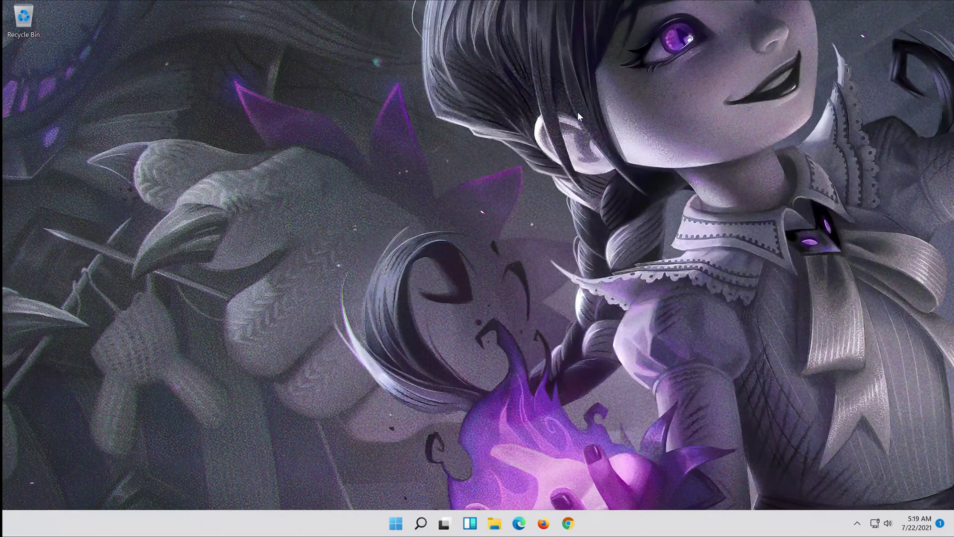
Step: Search for cmd and launch Command Prompt as administrator, approving the UAC prompt
{"action": "key", "text": "super"}
{"action": "type", "text": "cmd"}
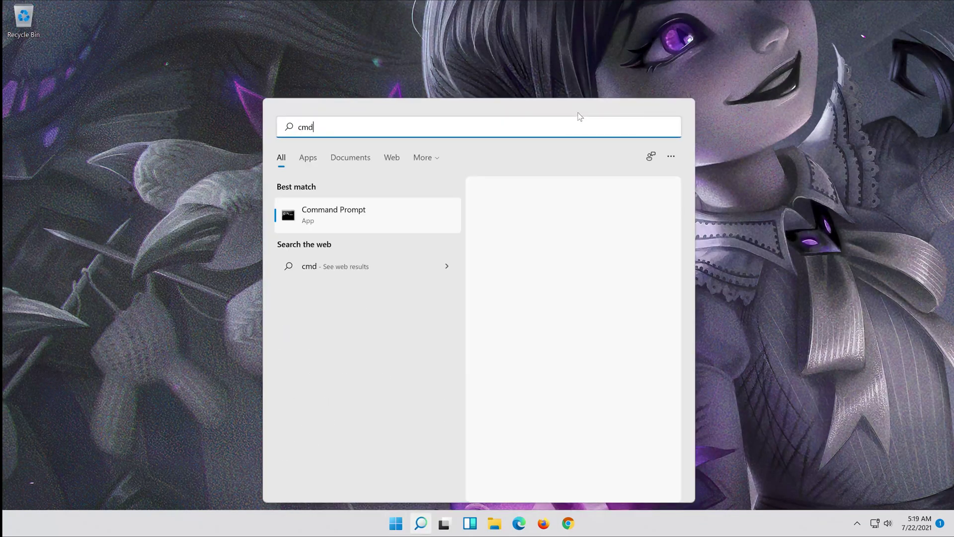
{"action": "right_click", "coordinate": [321, 212]}
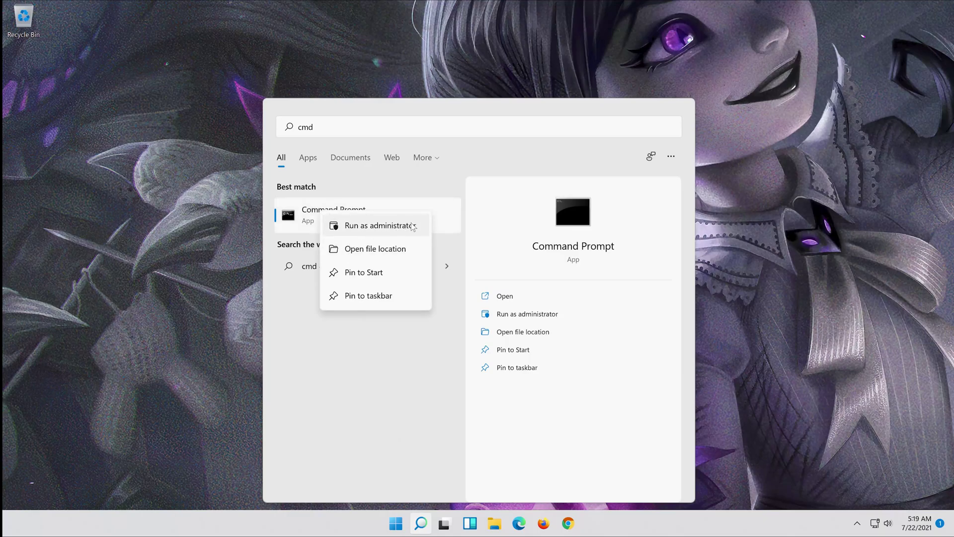
{"action": "left_click", "coordinate": [388, 227]}
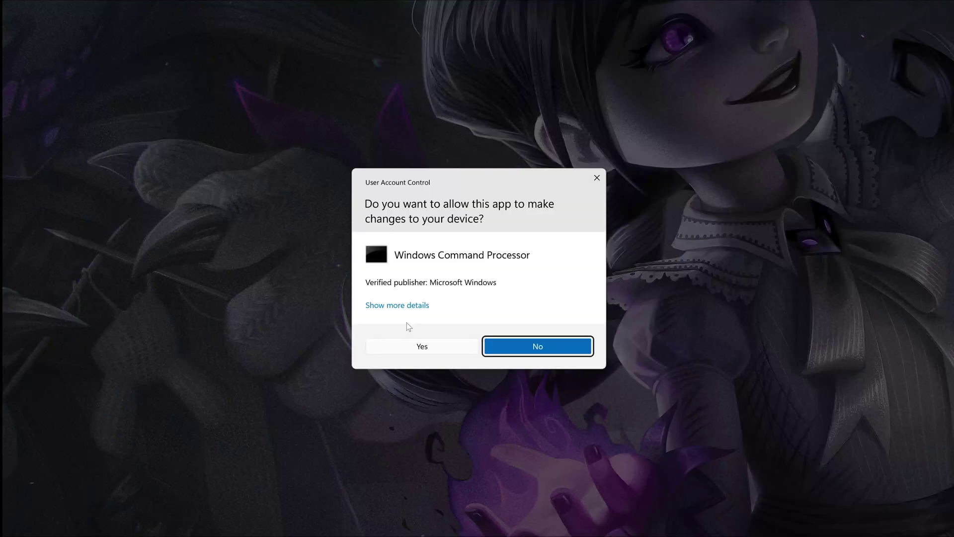
{"action": "left_click", "coordinate": [413, 346]}
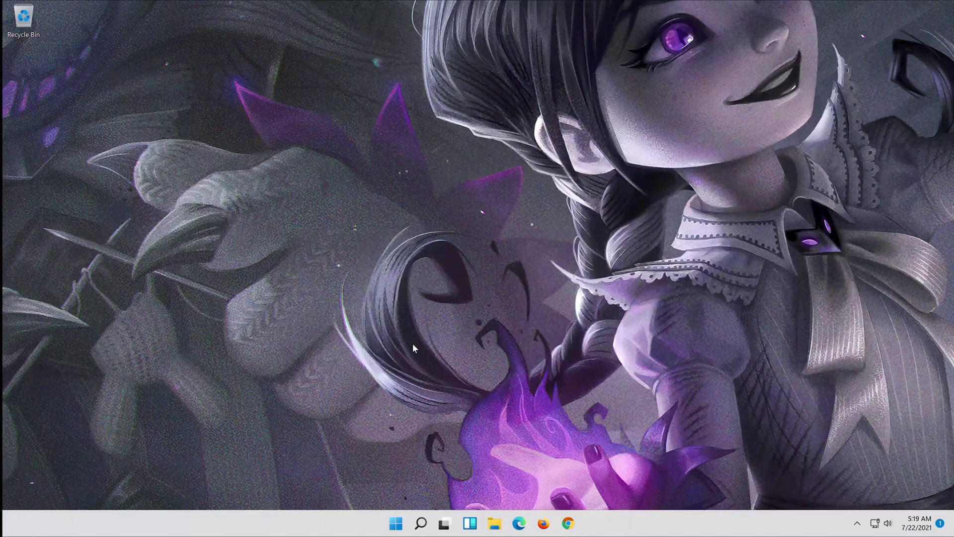
{"action": "left_click_drag", "start_coordinate": [328, 119], "coordinate": [476, 122]}
Step: Run sfc /scannow until it reports no integrity violations, then type exit
{"action": "type", "text": "sf"}
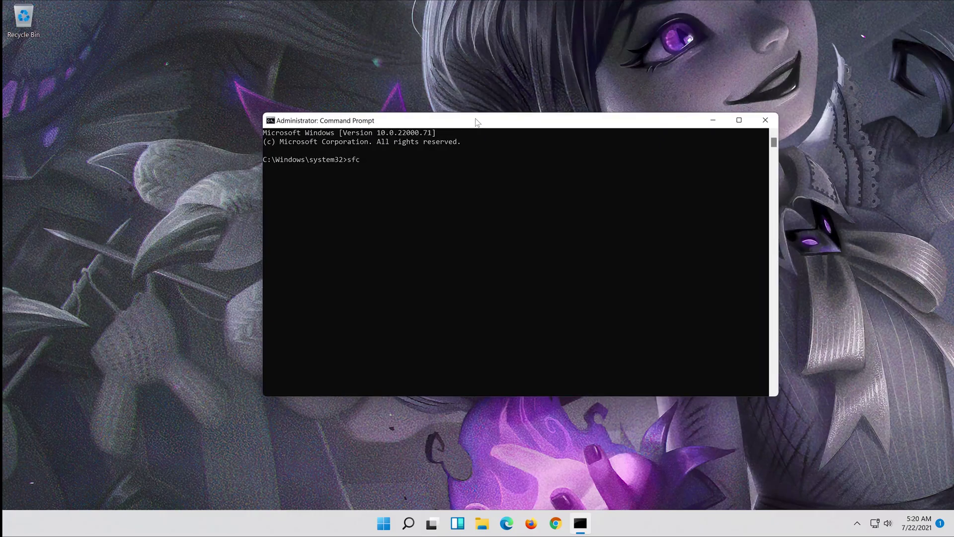
{"action": "type", "text": "c /scannow"}
{"action": "key", "text": "Return"}
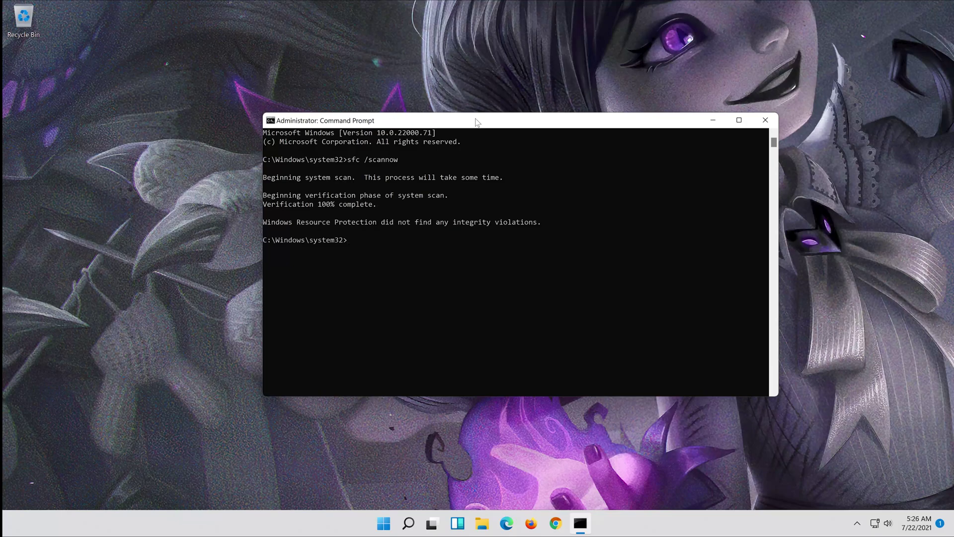
{"action": "type", "text": "exit"}
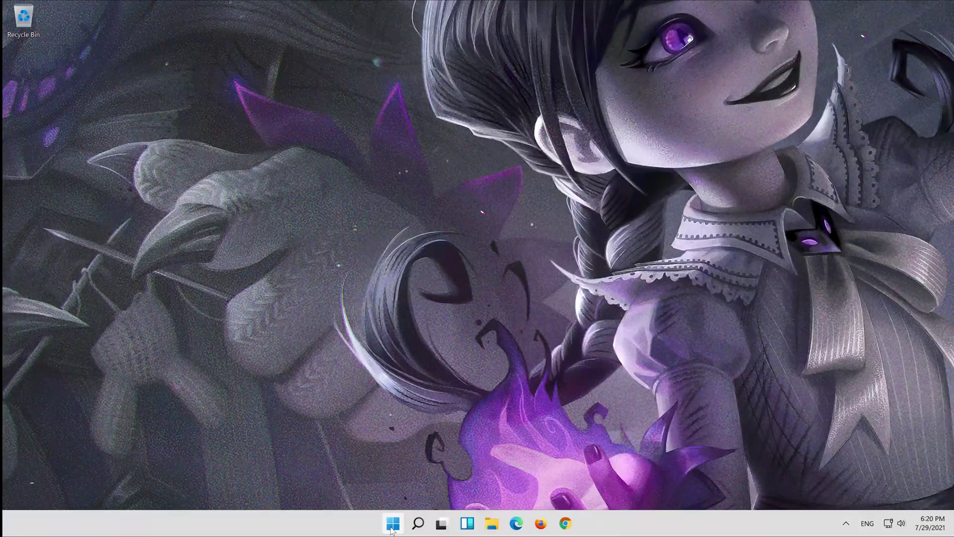
Step: Search for Settings from Start and launch the Settings app
{"action": "left_click", "coordinate": [392, 527]}
{"action": "type", "text": "setting"}
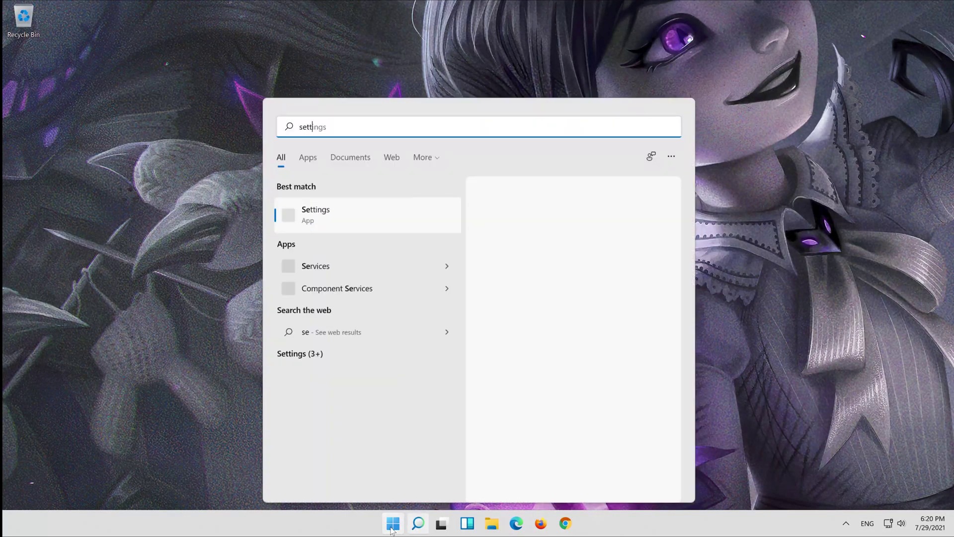
{"action": "type", "text": "s"}
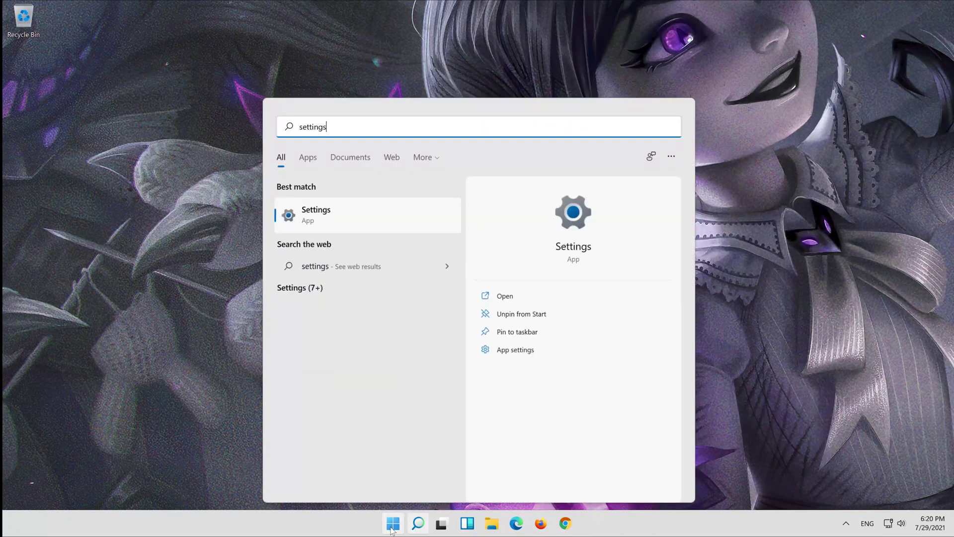
{"action": "left_click", "coordinate": [361, 230]}
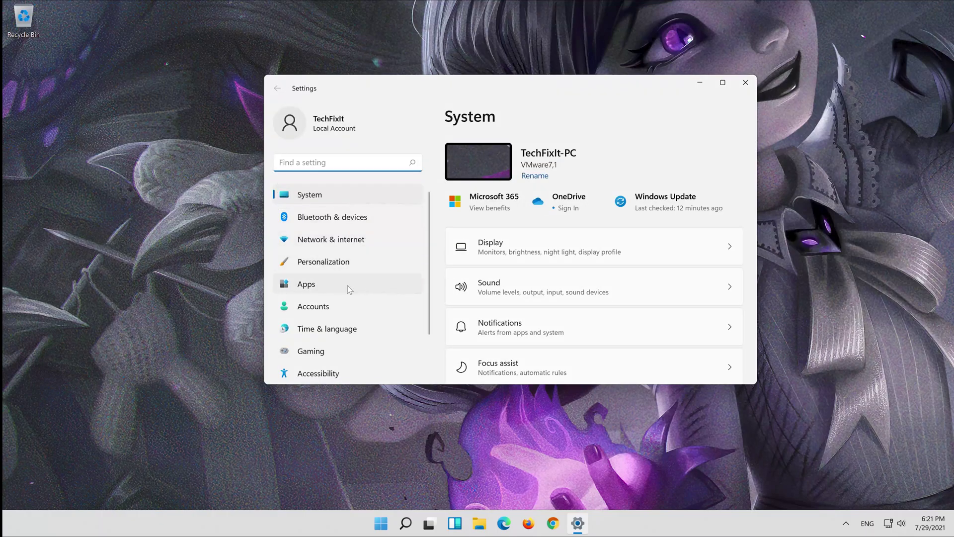
Step: Go to Apps > Apps & features and open Microsoft Store's more-options menu
{"action": "left_click", "coordinate": [332, 290]}
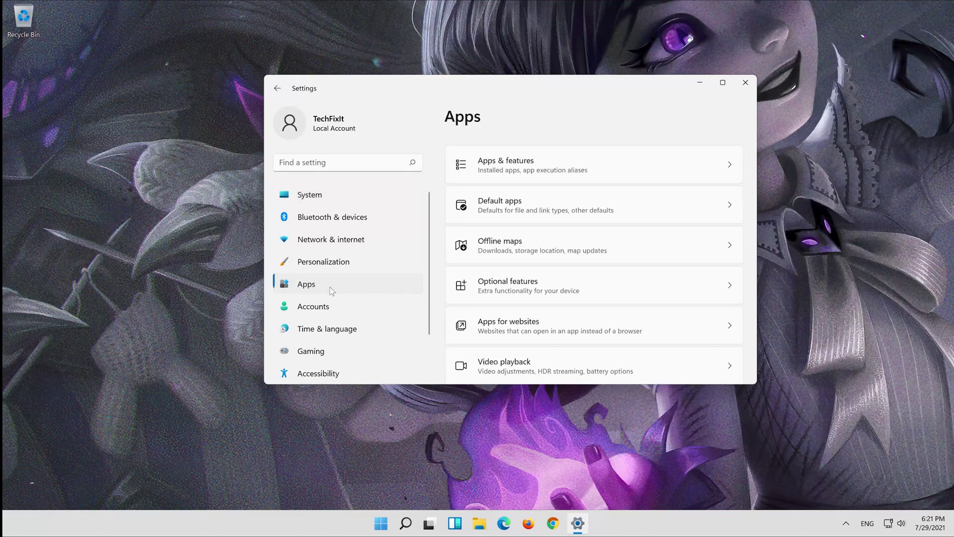
{"action": "left_click", "coordinate": [494, 169]}
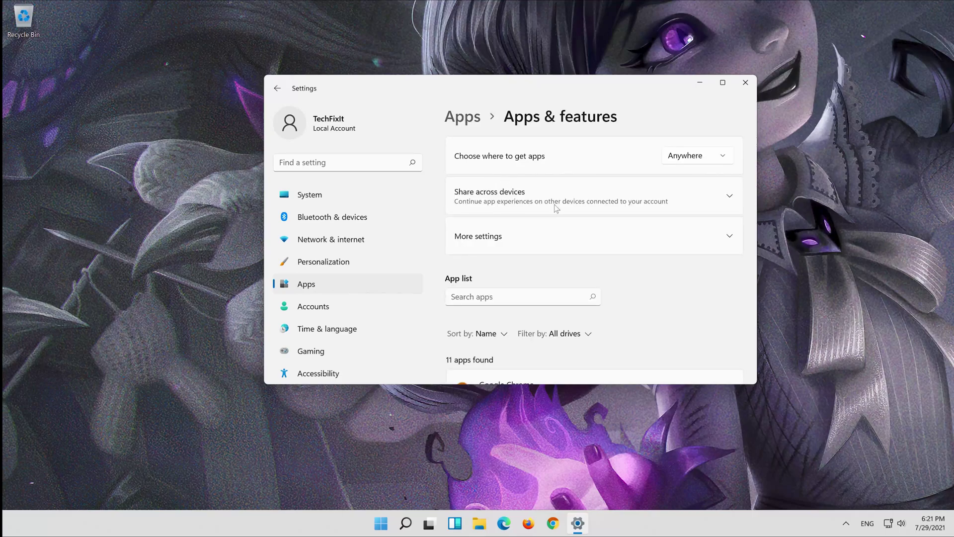
{"action": "scroll", "coordinate": [603, 269], "scroll_direction": "down", "scroll_amount": 4}
{"action": "scroll", "coordinate": [604, 268], "scroll_direction": "down", "scroll_amount": 10}
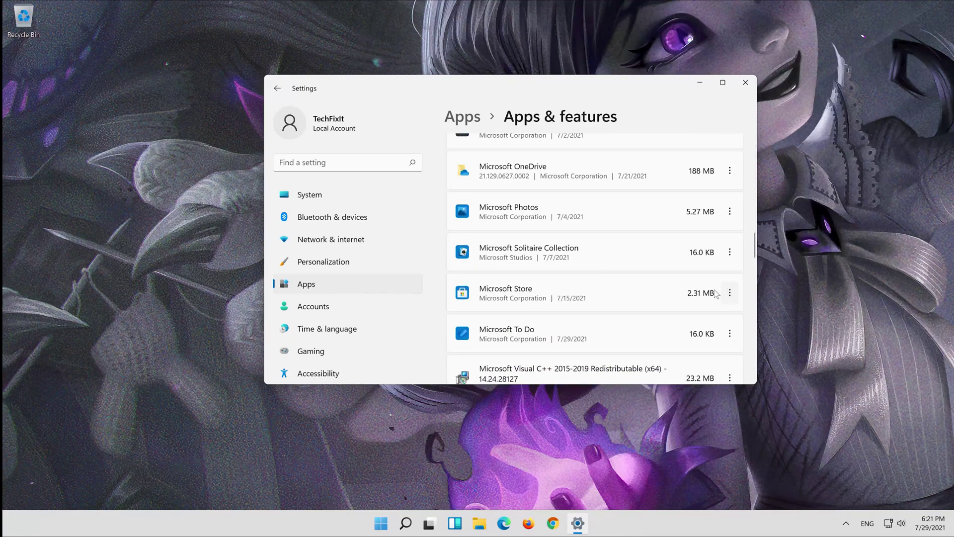
{"action": "left_click", "coordinate": [729, 293]}
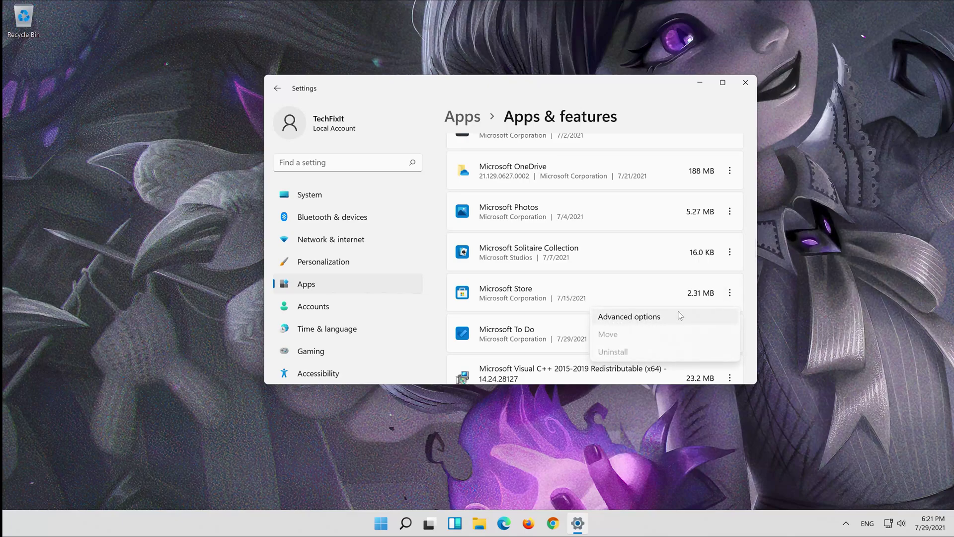
Step: Open Microsoft Store's advanced options and run Repair
{"action": "left_click", "coordinate": [679, 315]}
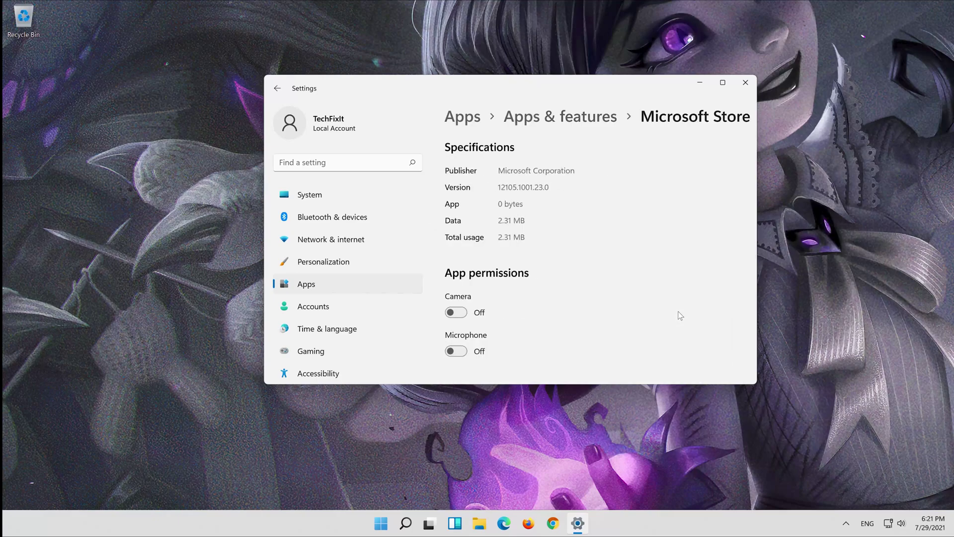
{"action": "scroll", "coordinate": [616, 251], "scroll_direction": "down", "scroll_amount": 3}
{"action": "scroll", "coordinate": [617, 251], "scroll_direction": "down", "scroll_amount": 8}
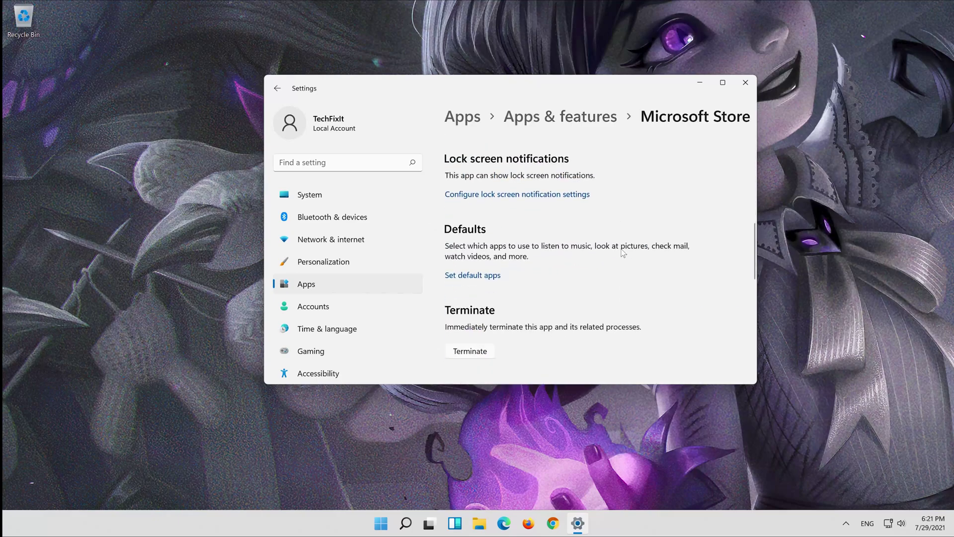
{"action": "scroll", "coordinate": [634, 251], "scroll_direction": "down", "scroll_amount": 1}
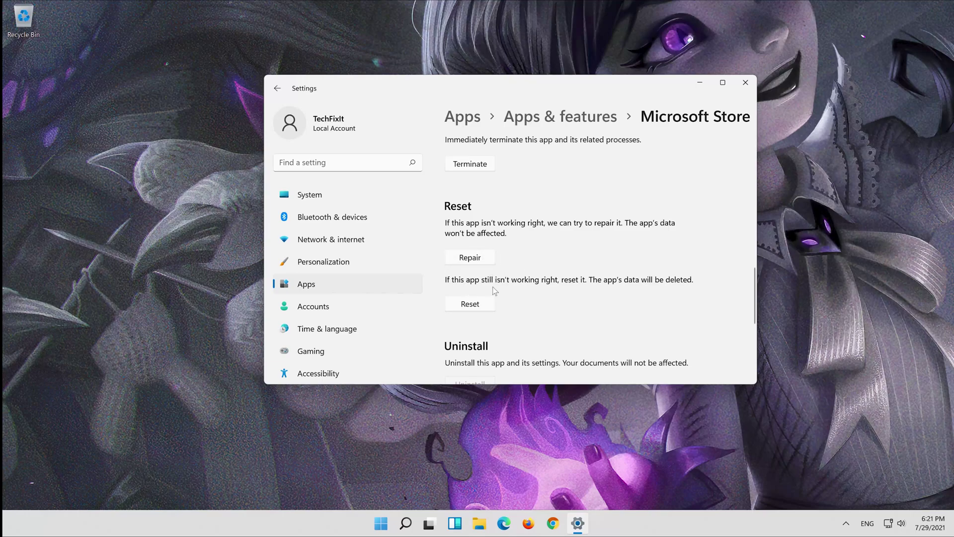
{"action": "left_click", "coordinate": [463, 258]}
Step: Reset the Microsoft Store app, confirming deletion of its data
{"action": "left_click", "coordinate": [466, 304]}
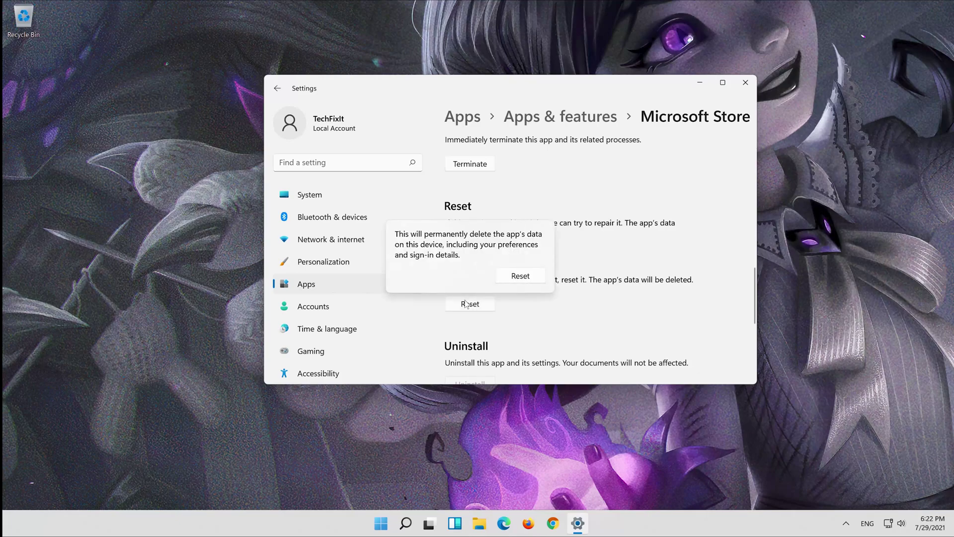
{"action": "left_click", "coordinate": [520, 280]}
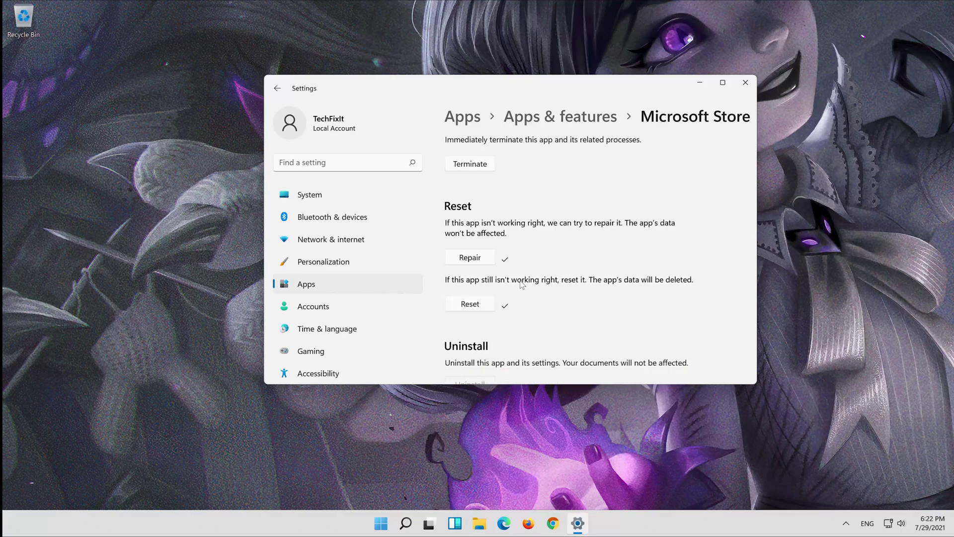
{"action": "scroll", "coordinate": [521, 281], "scroll_direction": "up", "scroll_amount": 3}
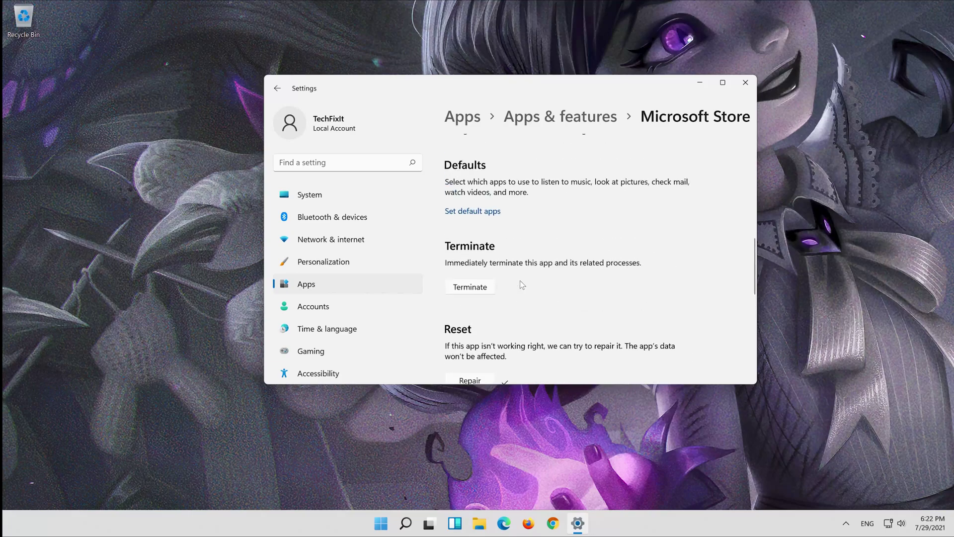
Step: Close Settings and relaunch Microsoft Store from Start to confirm its Home page loads
{"action": "left_click", "coordinate": [746, 84]}
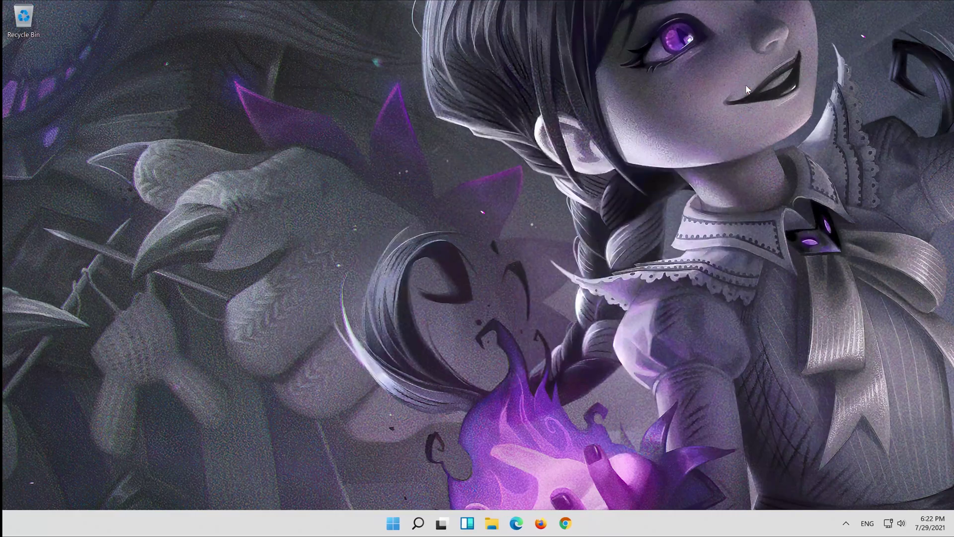
{"action": "left_click", "coordinate": [394, 524]}
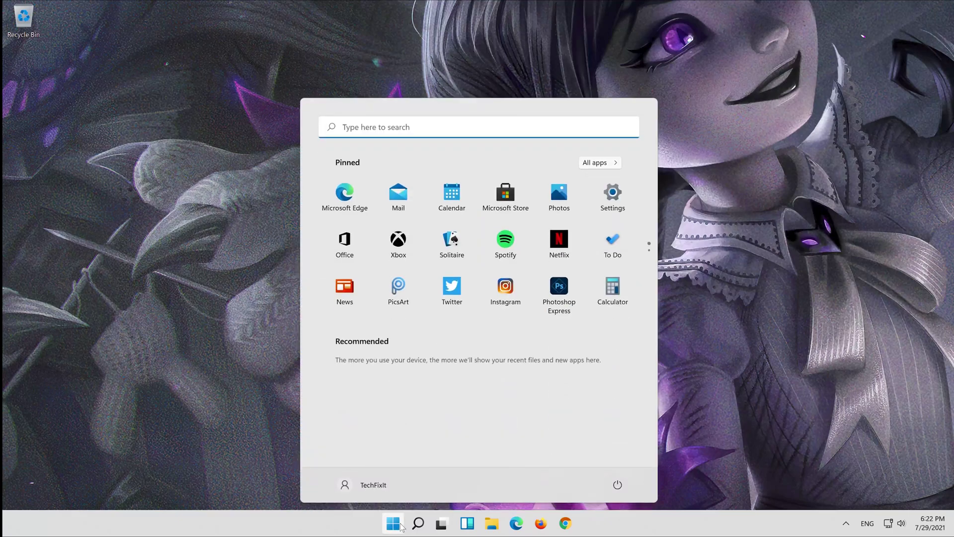
{"action": "left_click", "coordinate": [506, 194]}
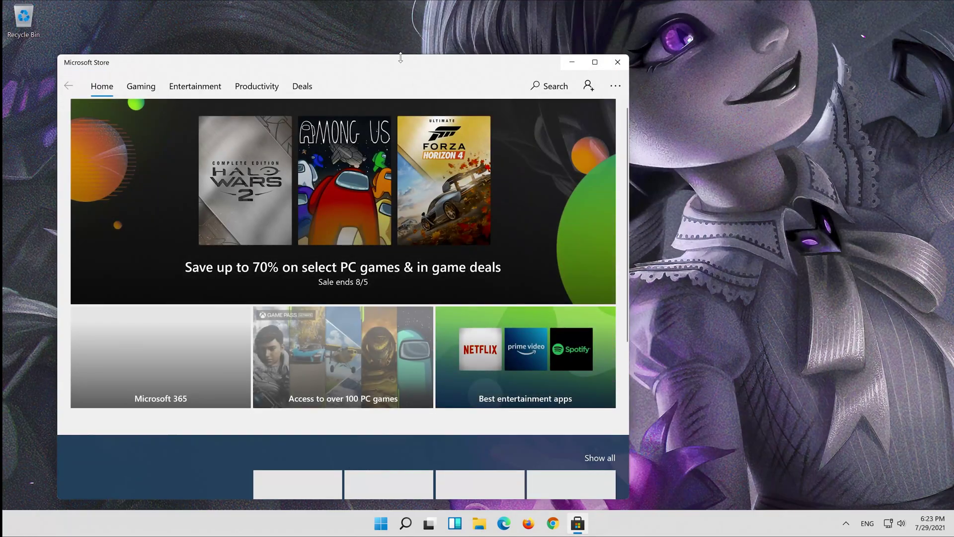
{"action": "left_click_drag", "start_coordinate": [428, 61], "coordinate": [637, 37]}
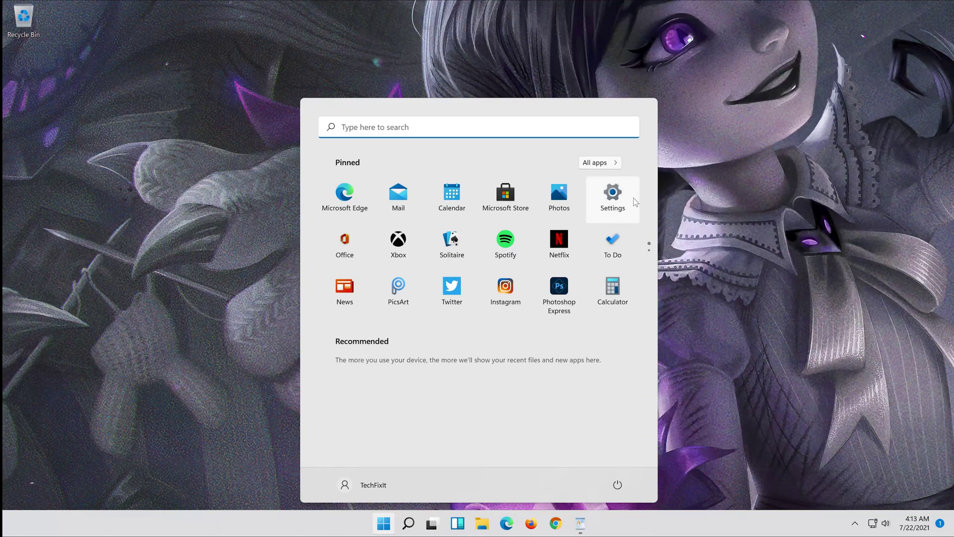
Step: In Settings, navigate System > Troubleshoot > Other troubleshooters
{"action": "left_click", "coordinate": [619, 193]}
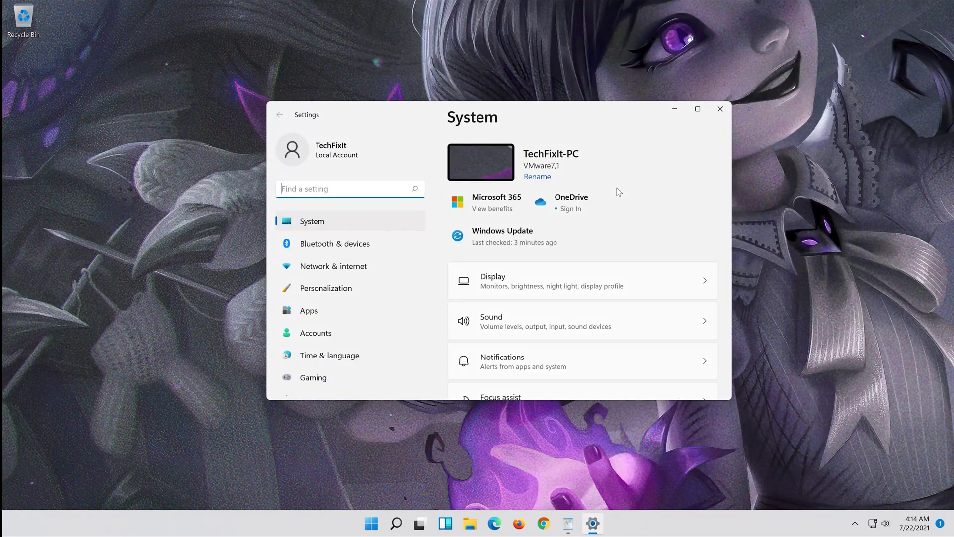
{"action": "left_click", "coordinate": [346, 225]}
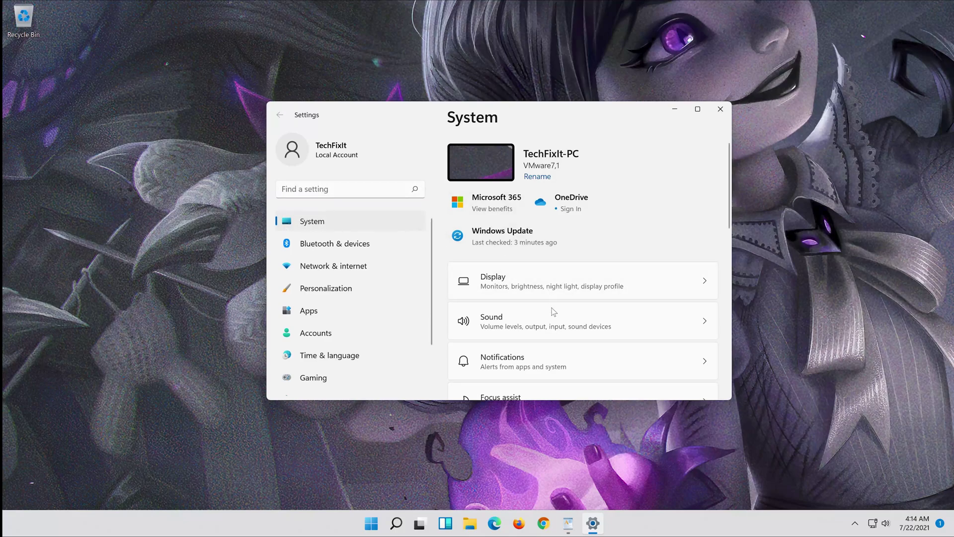
{"action": "scroll", "coordinate": [552, 311], "scroll_direction": "down", "scroll_amount": 8}
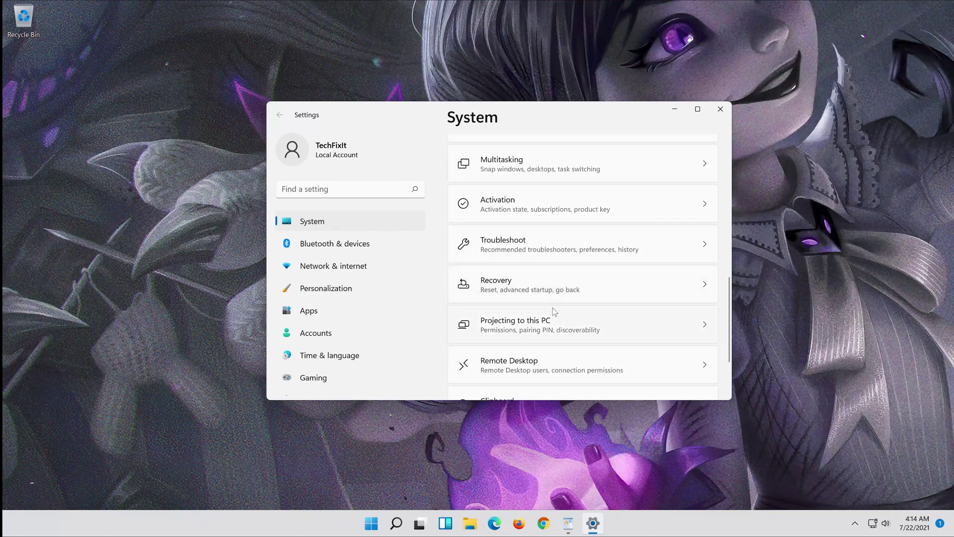
{"action": "left_click", "coordinate": [596, 253]}
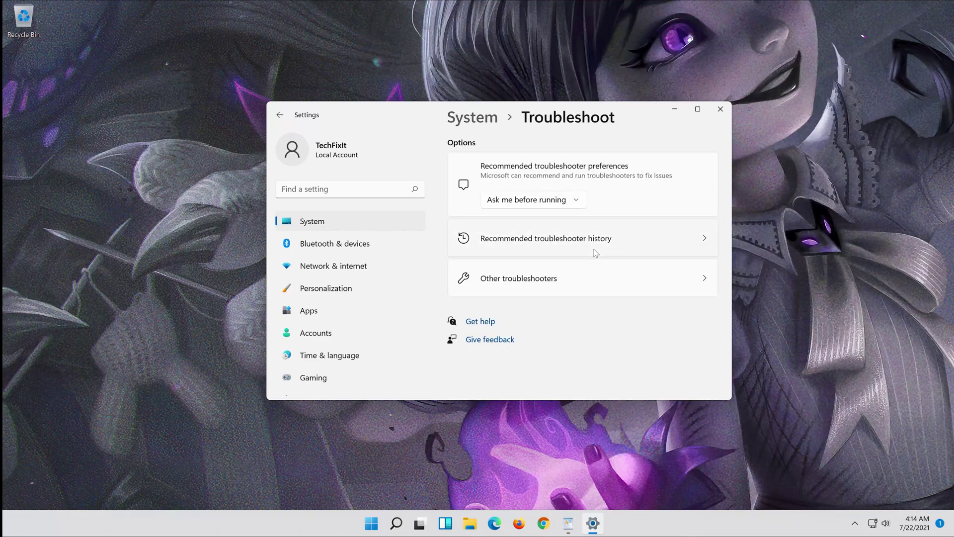
{"action": "left_click", "coordinate": [553, 291]}
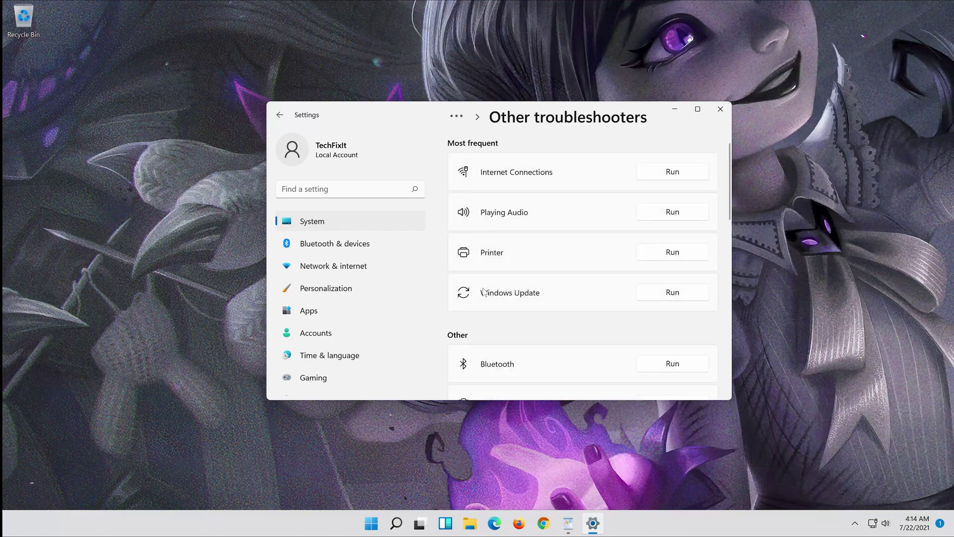
Step: Run the Windows Update troubleshooter and let it detect and fix problems
{"action": "left_click", "coordinate": [677, 296]}
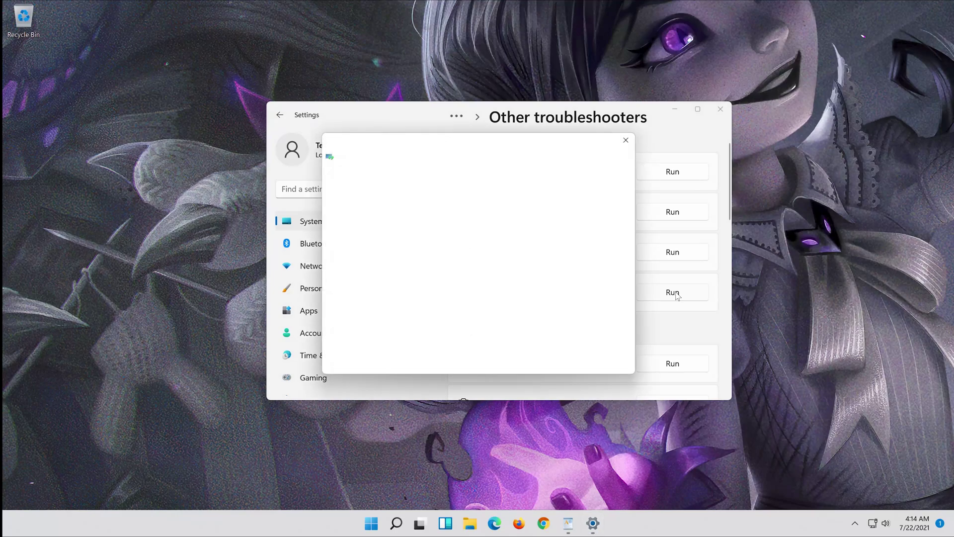